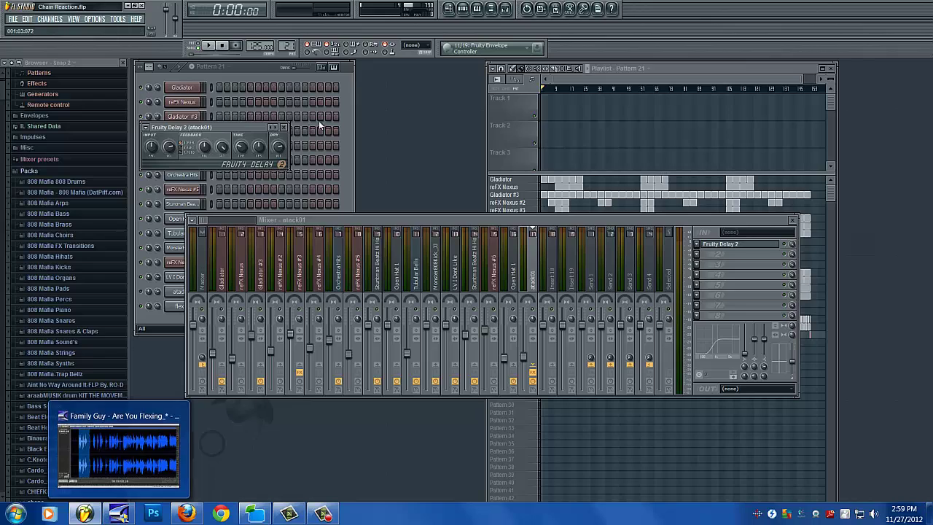
Preview the flex01 and atack01 samples from their Pattern 21 channel settings, then close them.
click(347, 117)
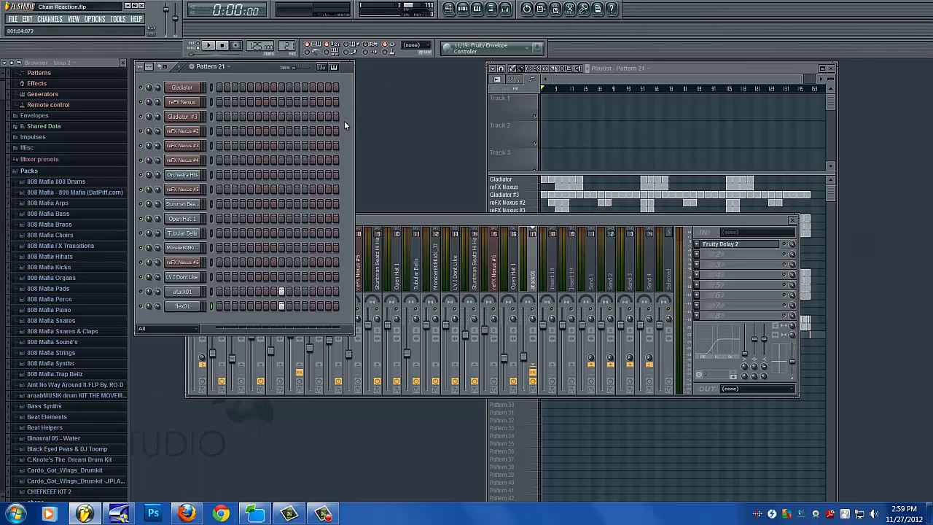
click(193, 307)
click(832, 324)
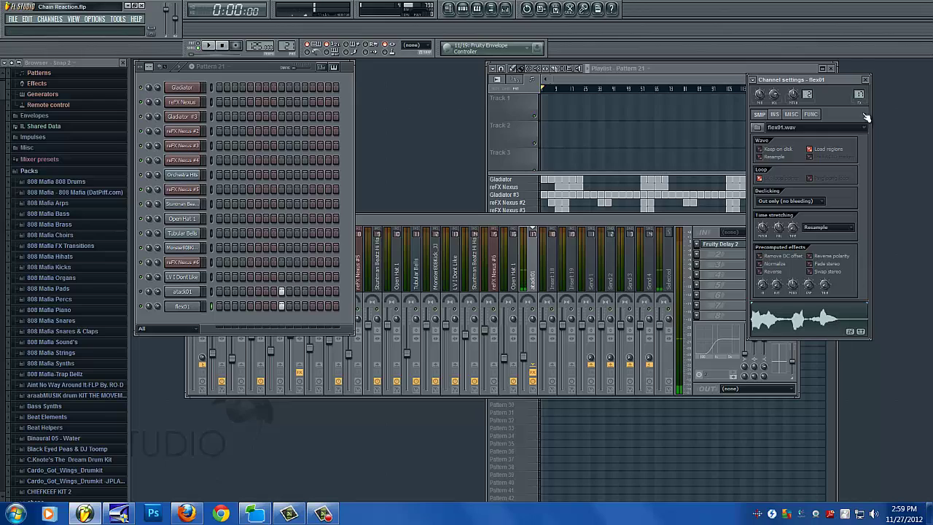
click(182, 291)
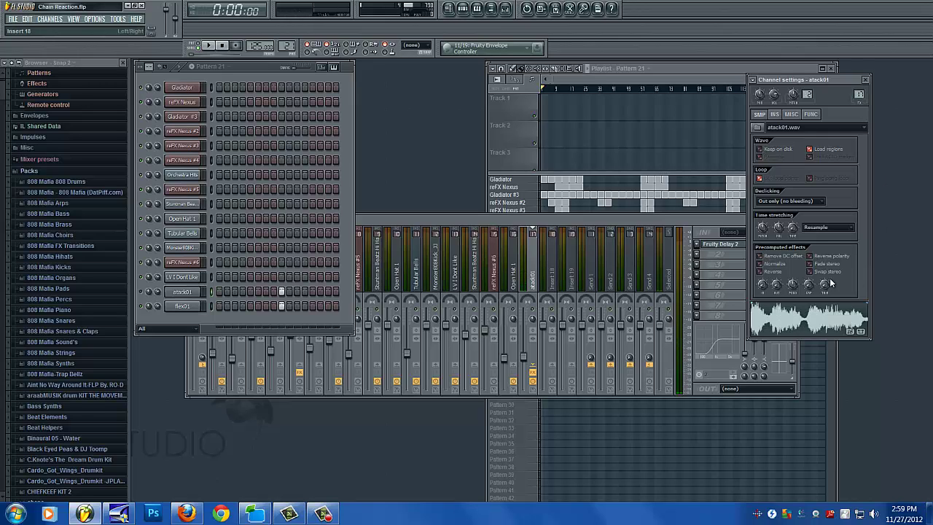
click(820, 324)
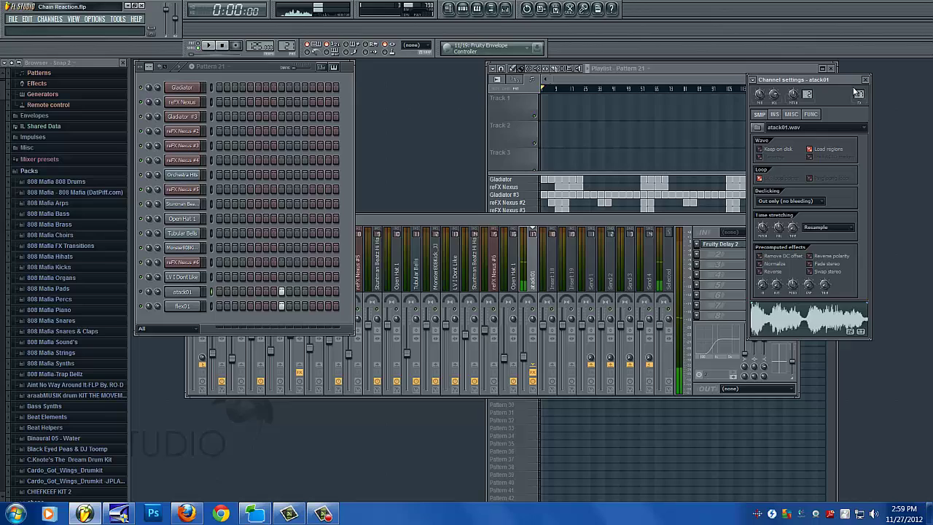
click(865, 79)
click(181, 306)
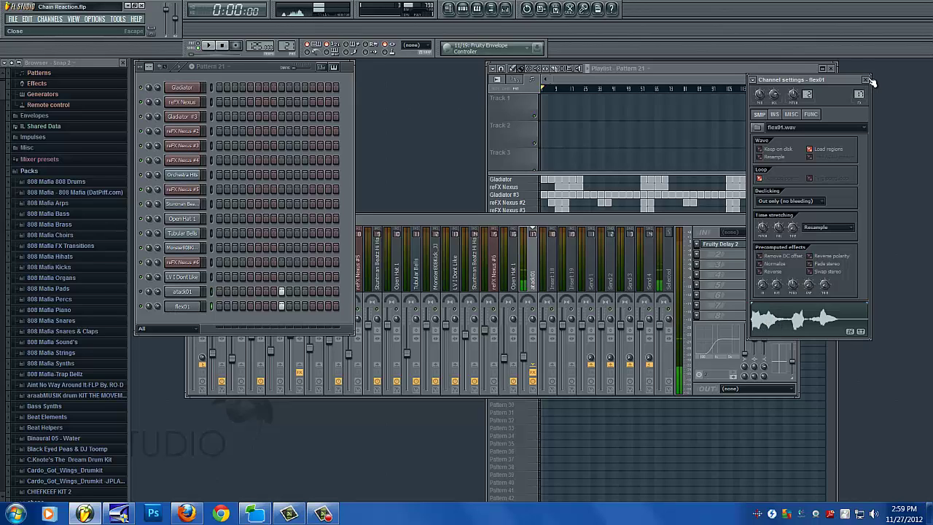
click(182, 306)
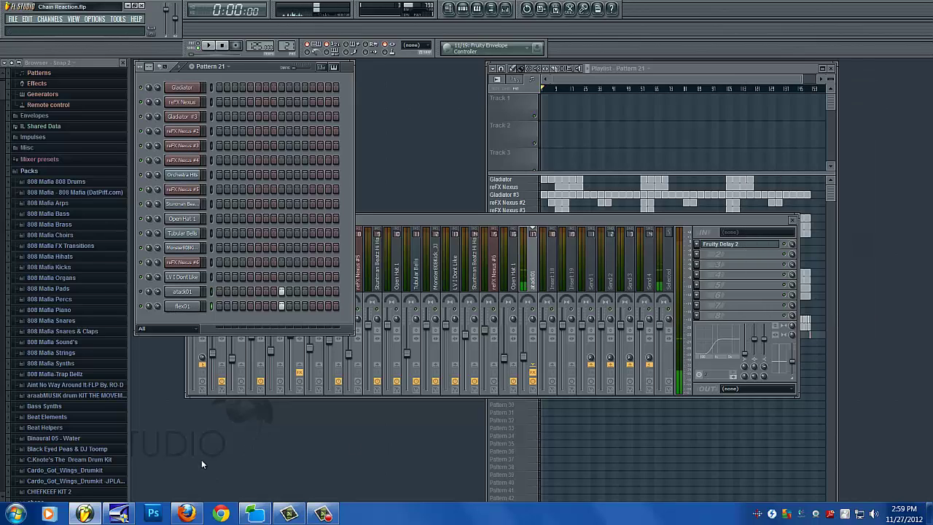
Replay the 'Family Guy - Are You Flexing?' YouTube clip from the start in Firefox.
click(187, 513)
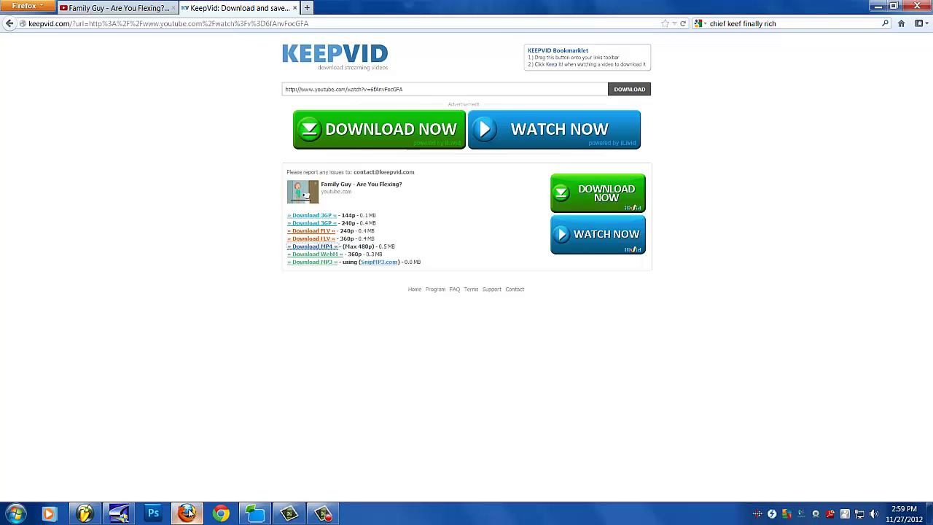
click(111, 9)
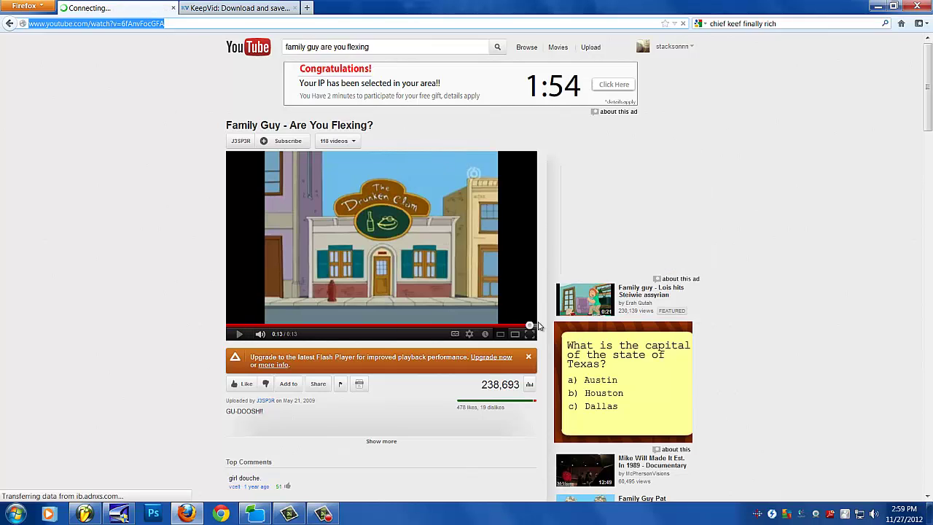
click(233, 325)
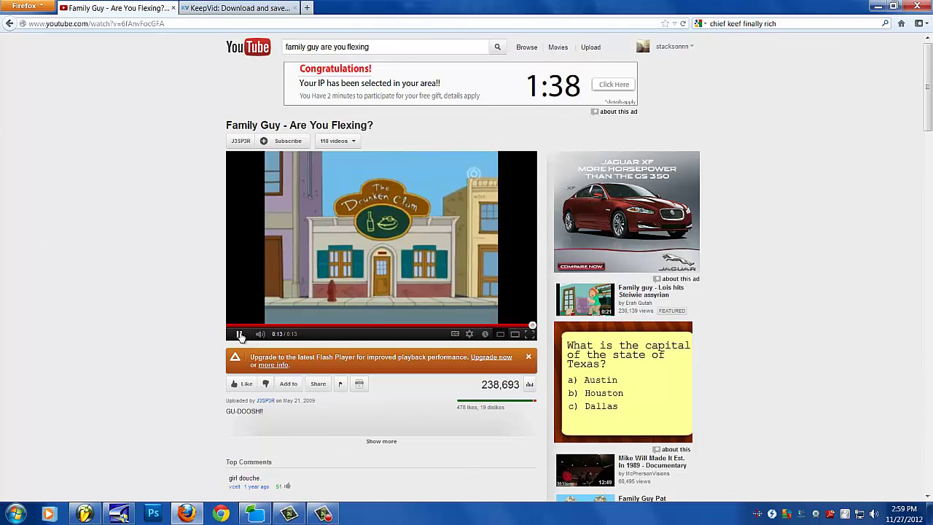
Copy the Family Guy video's YouTube URL and return to the KeepVid page.
click(211, 8)
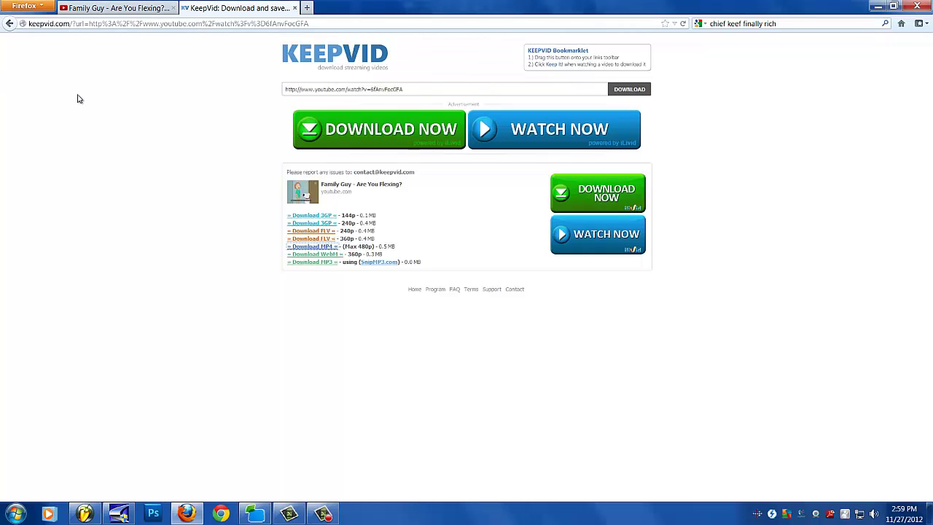
click(117, 8)
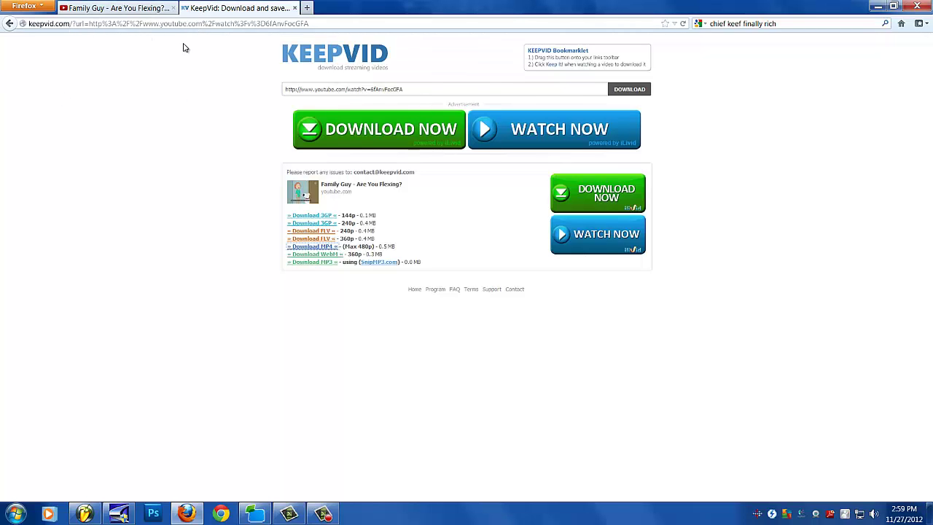
click(151, 28)
right_click(156, 26)
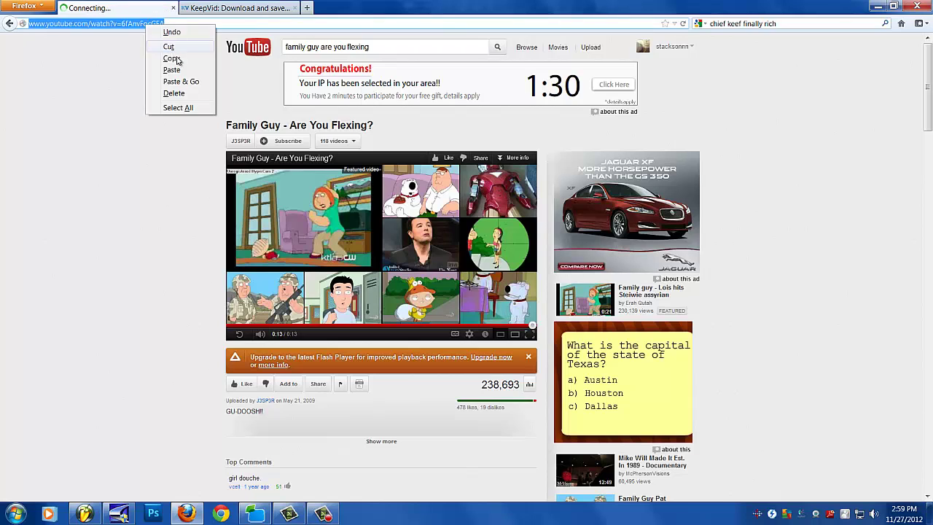
click(182, 58)
click(233, 8)
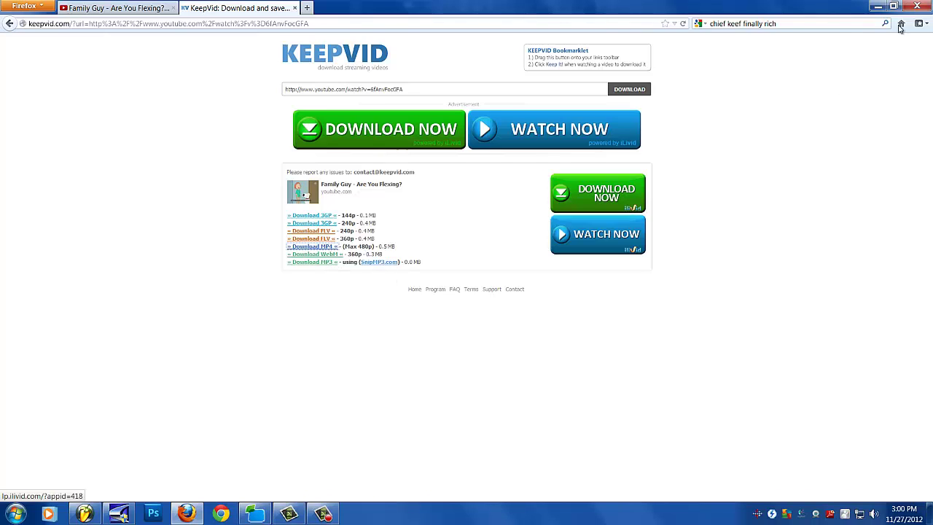
Minimize the Firefox, FL Studio and Camtasia windows.
click(878, 7)
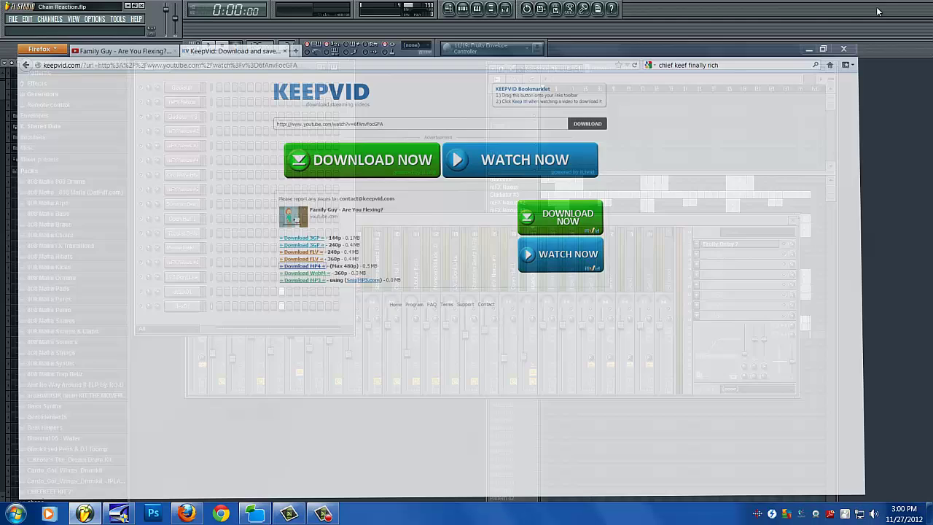
click(127, 7)
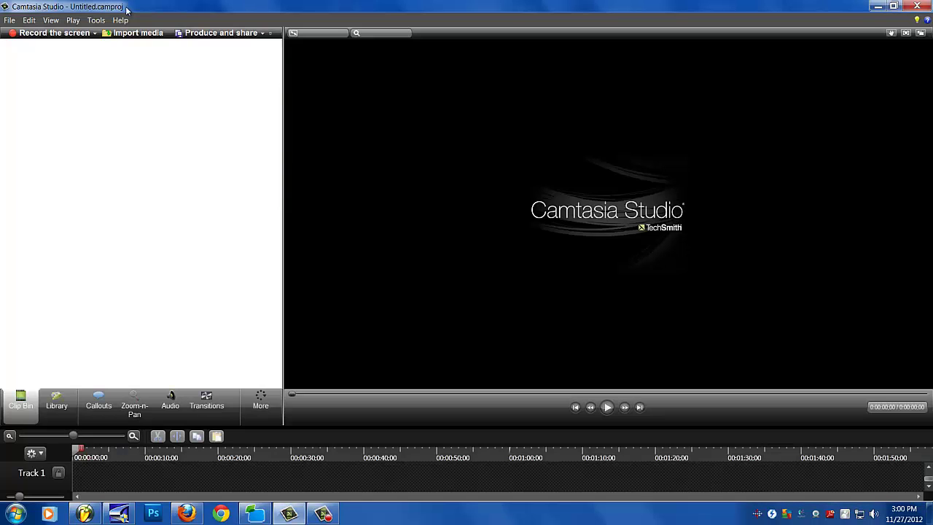
click(877, 6)
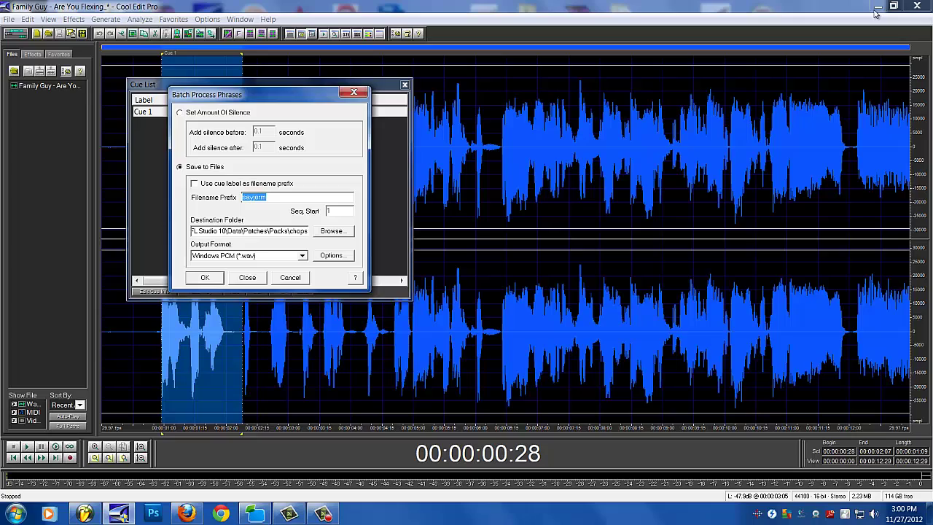
Close Cool Edit's Cue List and Batch dialog, select the Family Guy mp4, then restore Cool Edit.
click(404, 84)
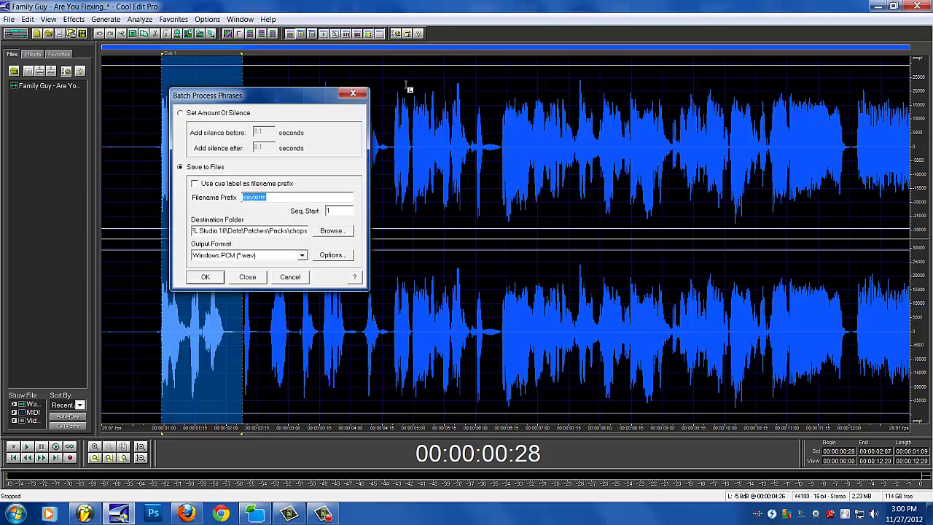
click(876, 5)
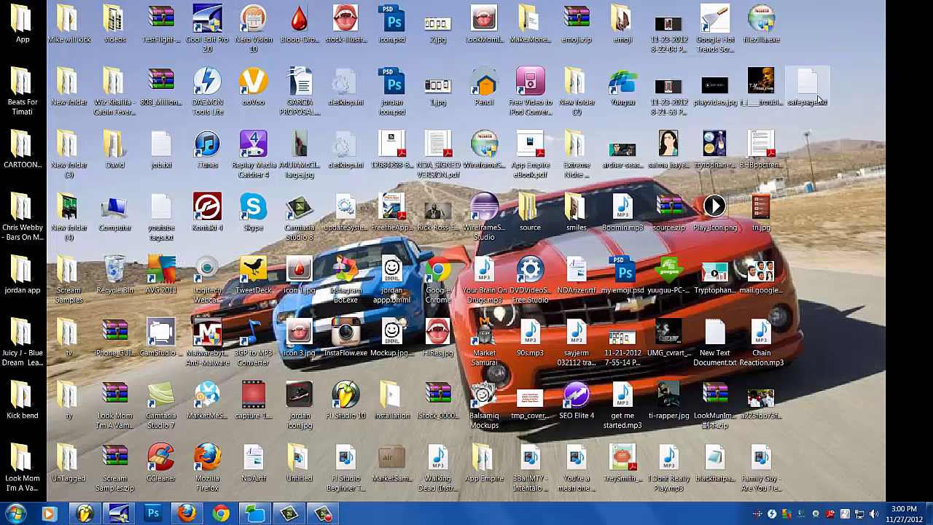
click(762, 458)
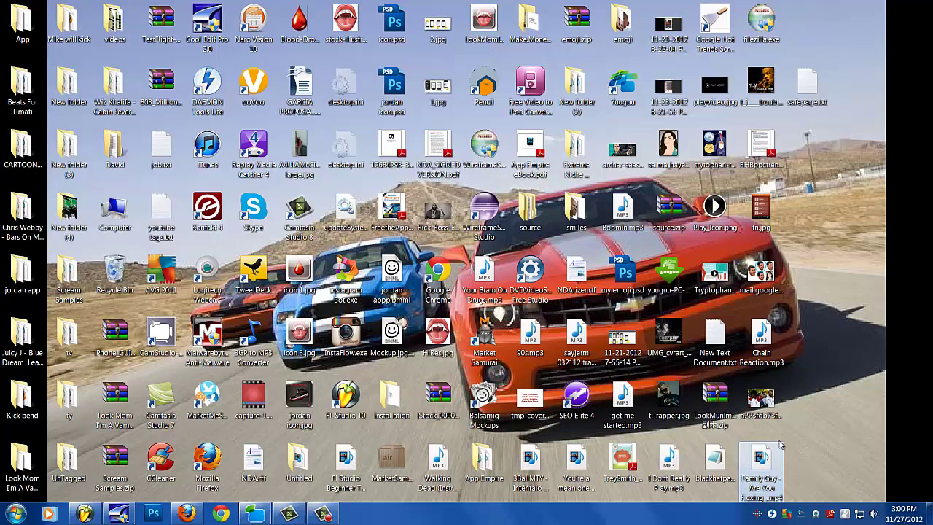
click(119, 514)
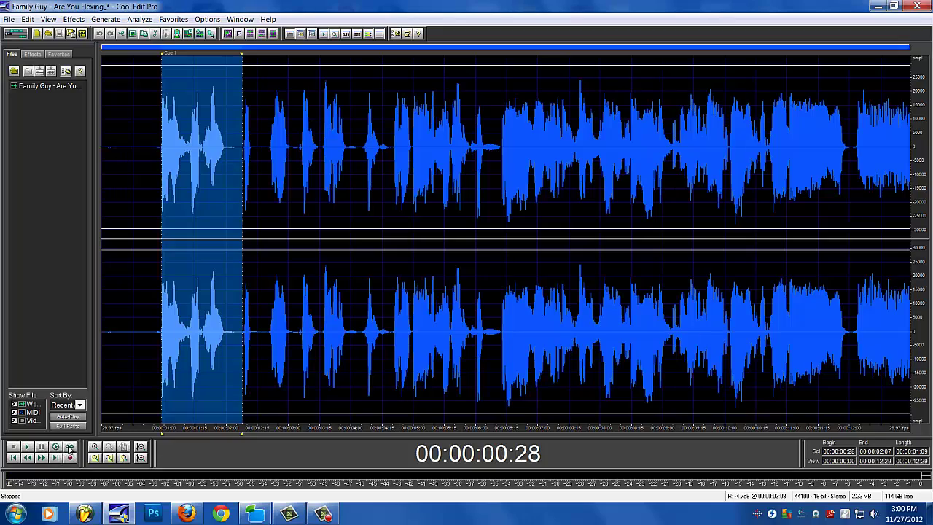
Mark the voice clip's opening phrase as Cue 1 and show the Cue List.
click(69, 447)
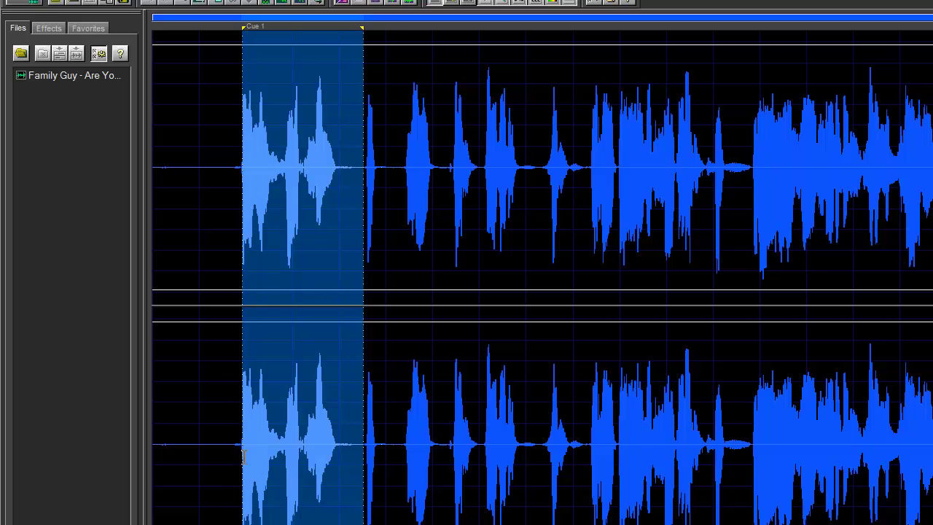
drag(244, 456, 368, 474)
right_click(342, 452)
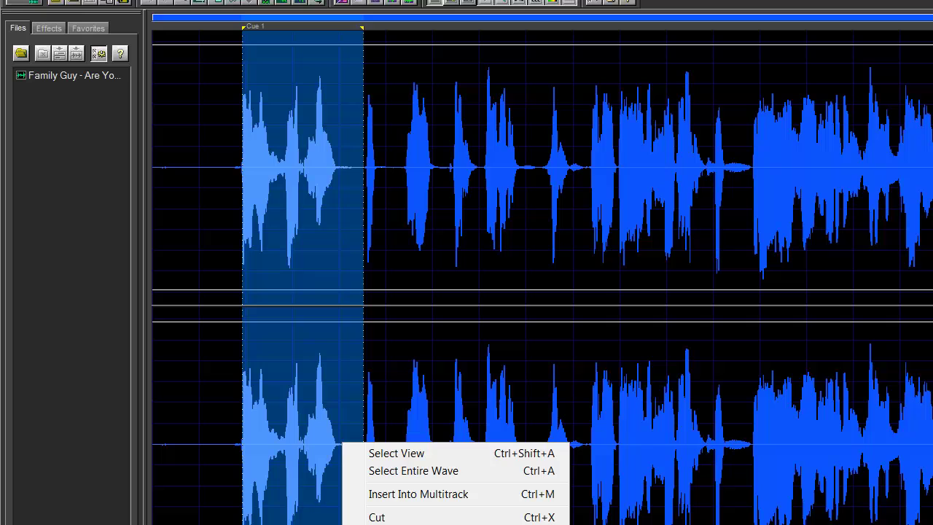
click(244, 324)
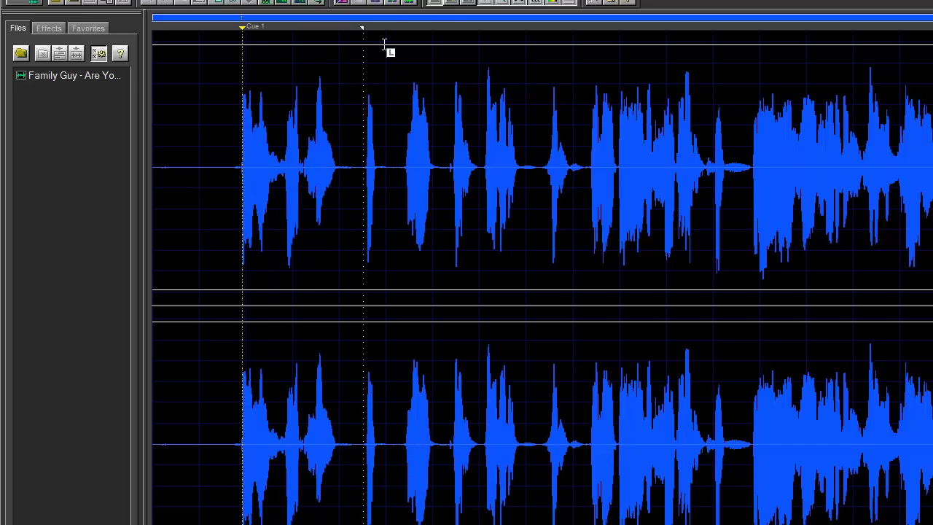
click(451, 3)
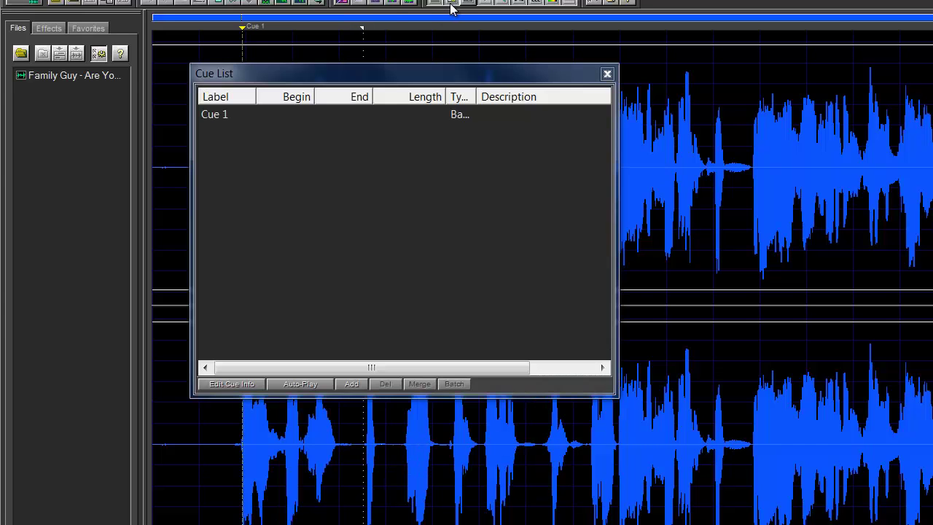
Batch-save Cue 1 as a WAV with prefix flex01 into the chops folder.
click(221, 110)
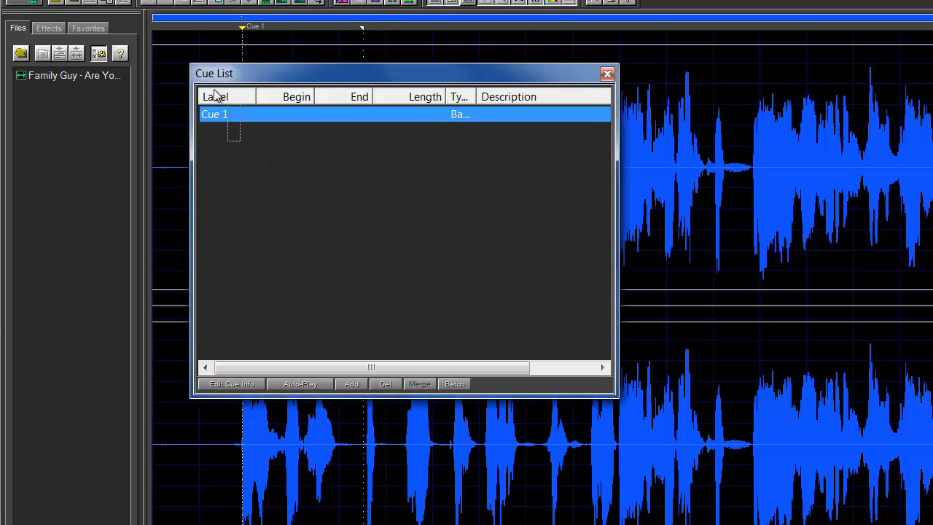
click(452, 385)
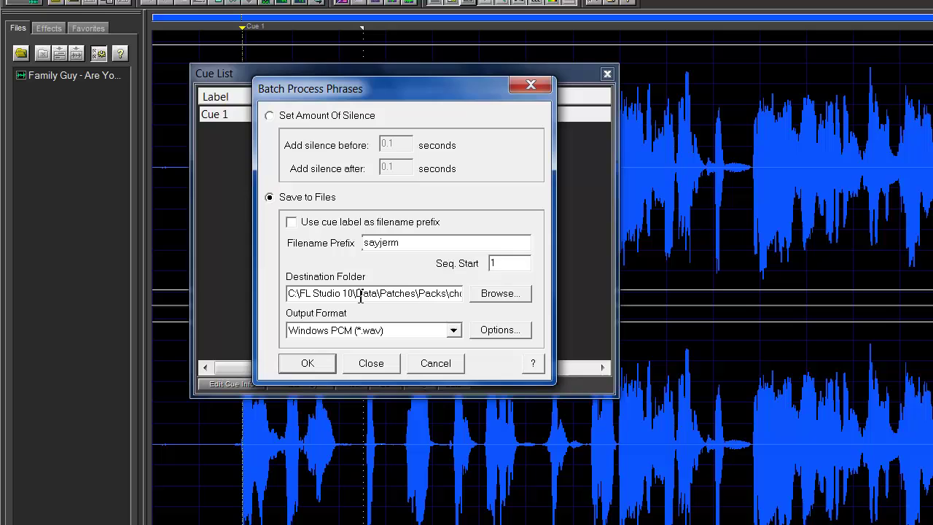
drag(359, 297, 474, 301)
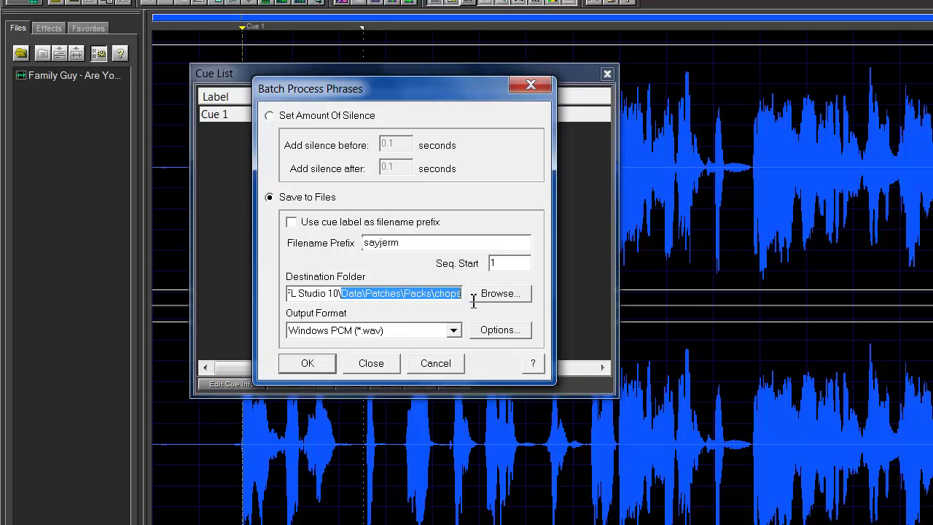
click(460, 296)
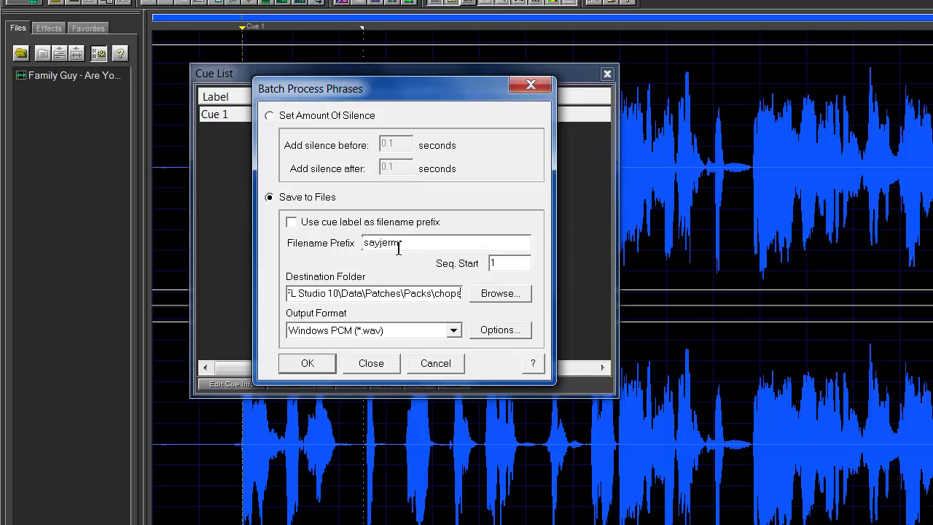
drag(399, 249, 352, 250)
text(flex01)
Find flex01 in the browser's chops folder and preview it in its channel settings.
click(530, 85)
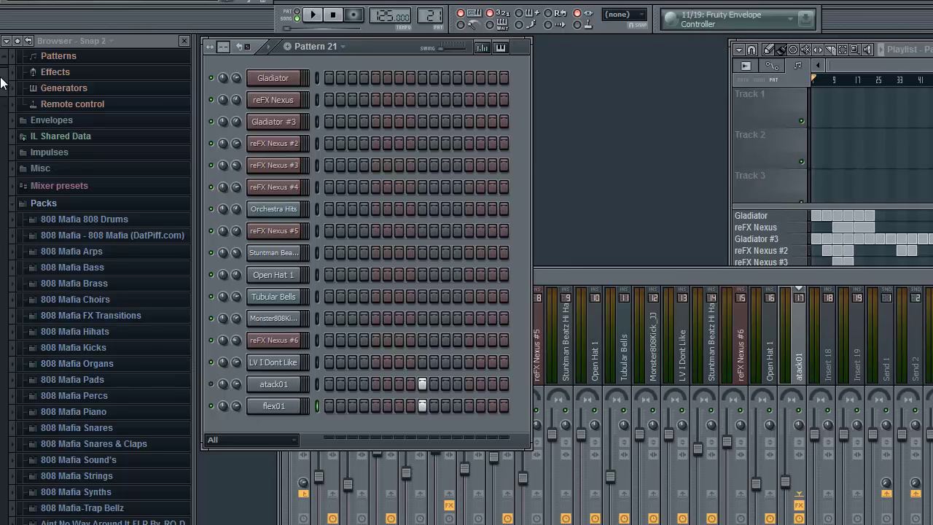
drag(5, 83, 10, 168)
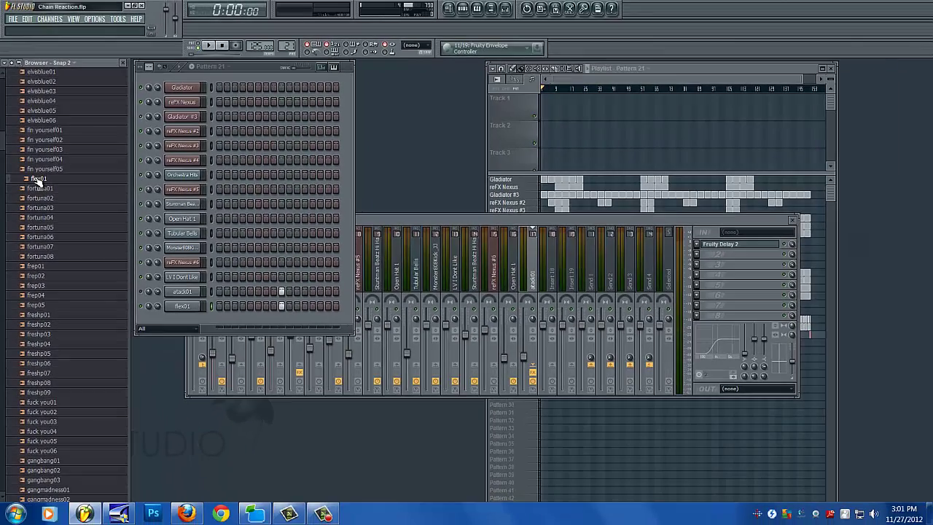
click(44, 196)
click(193, 308)
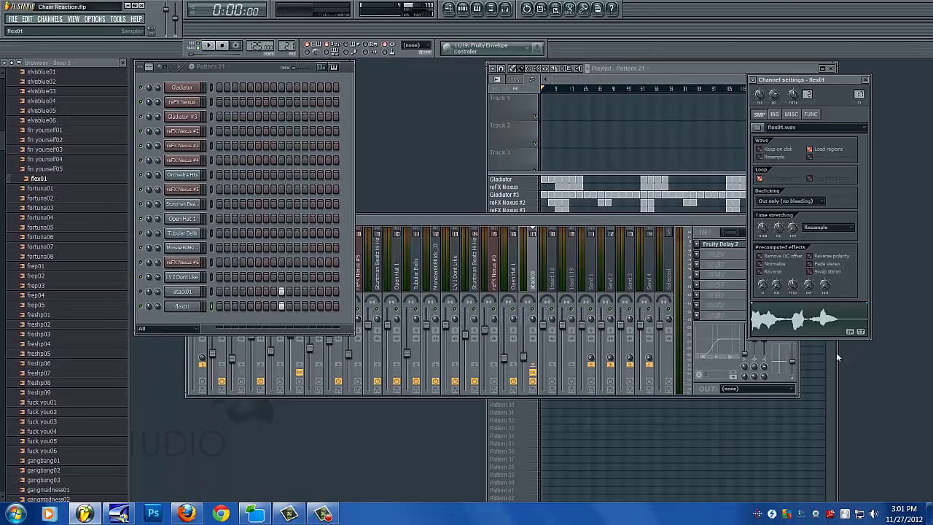
click(830, 325)
Replace the atack01 track's first mixer effect slot with Fruity Delay 2.
click(698, 245)
mouse_move(716, 255)
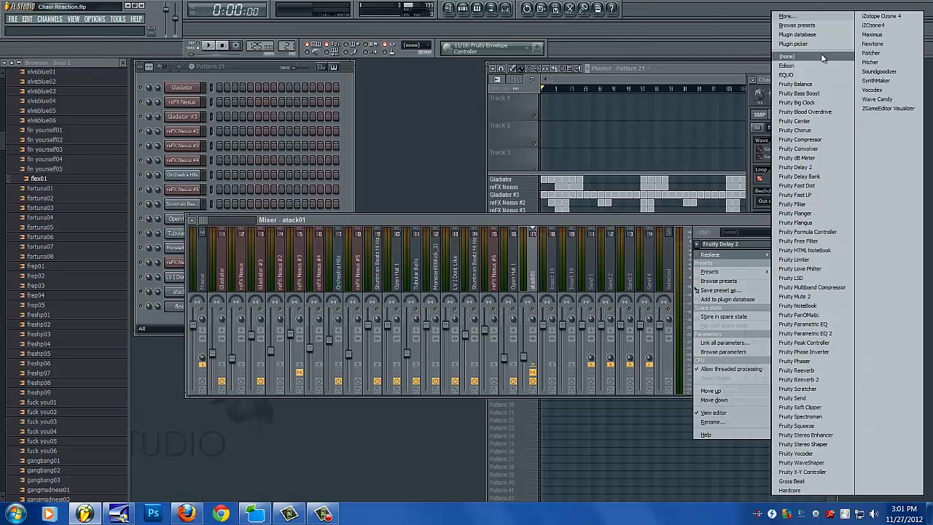
click(820, 57)
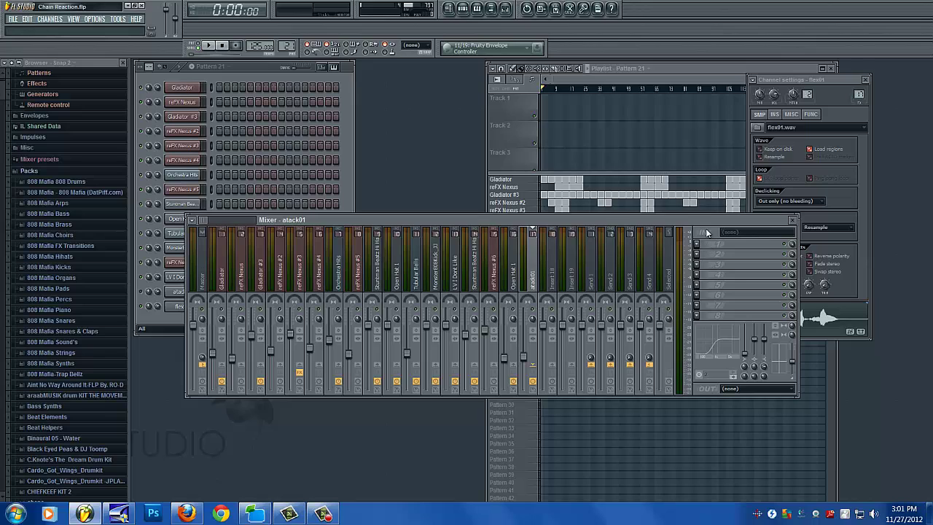
click(697, 245)
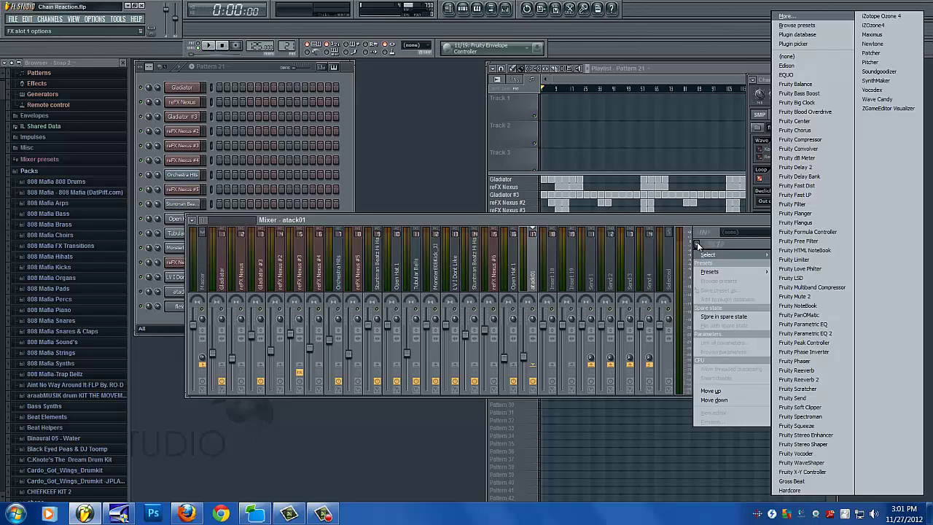
click(801, 167)
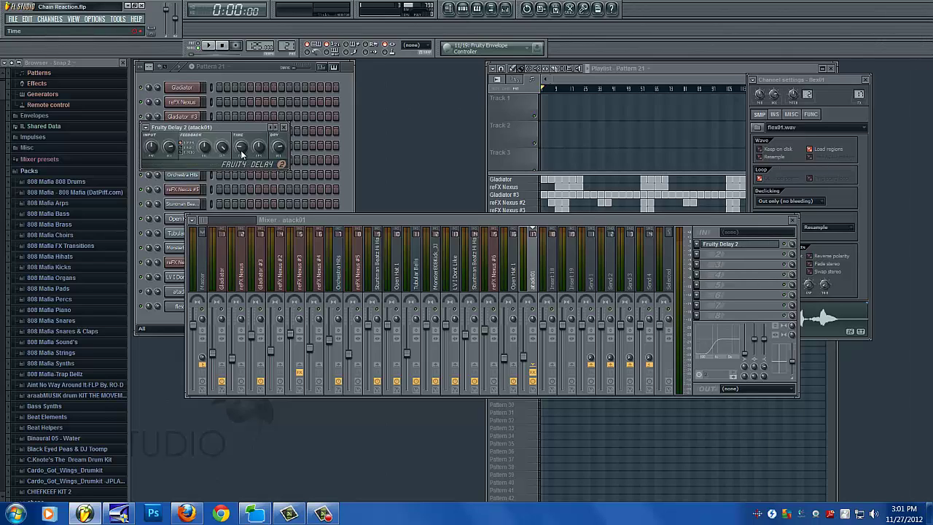
Set Fruity Delay 2's delay time to 4 steps.
right_click(242, 153)
mouse_move(284, 175)
click(337, 193)
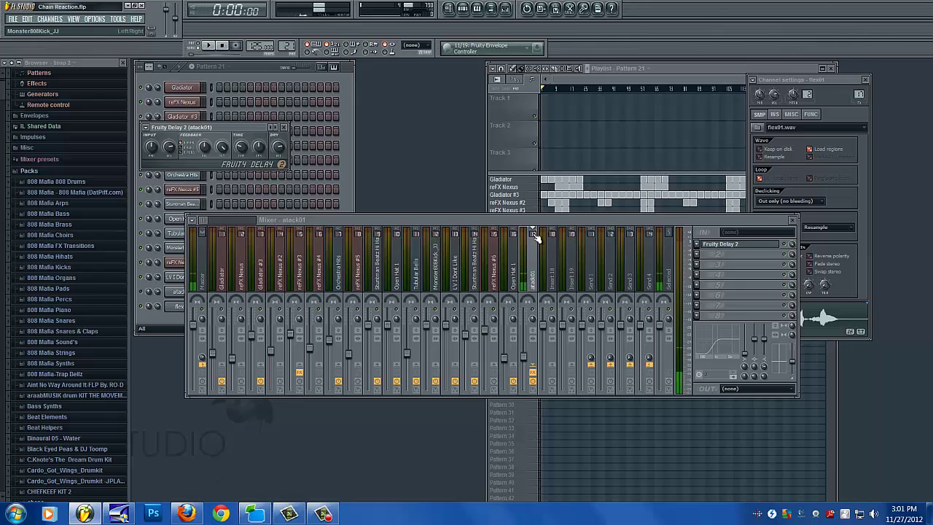
click(791, 248)
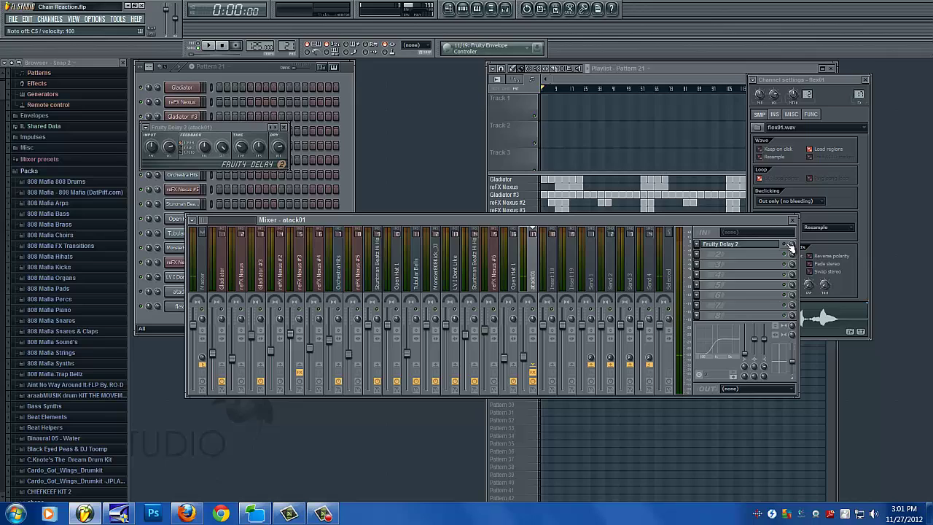
Close the Mixer, flex01 settings and Fruity Delay 2 windows, then show atack01's channel settings.
click(793, 222)
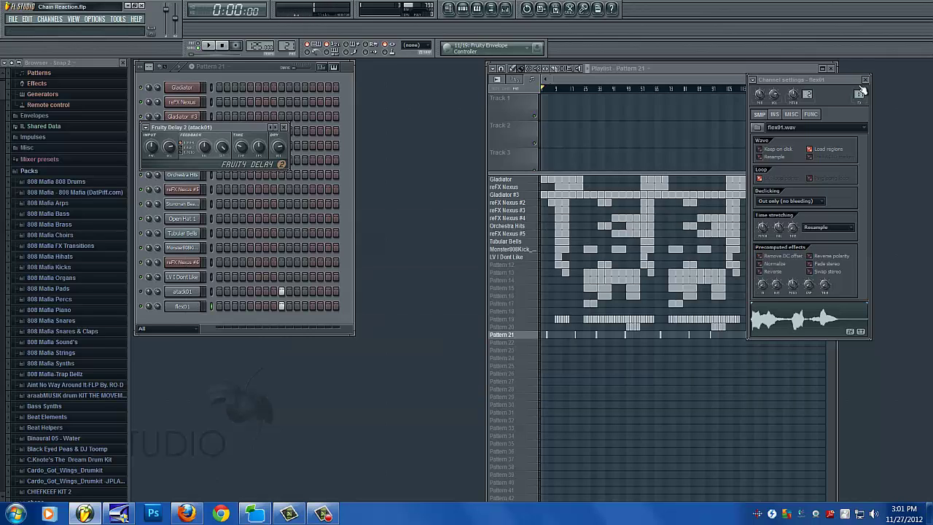
click(864, 78)
click(284, 128)
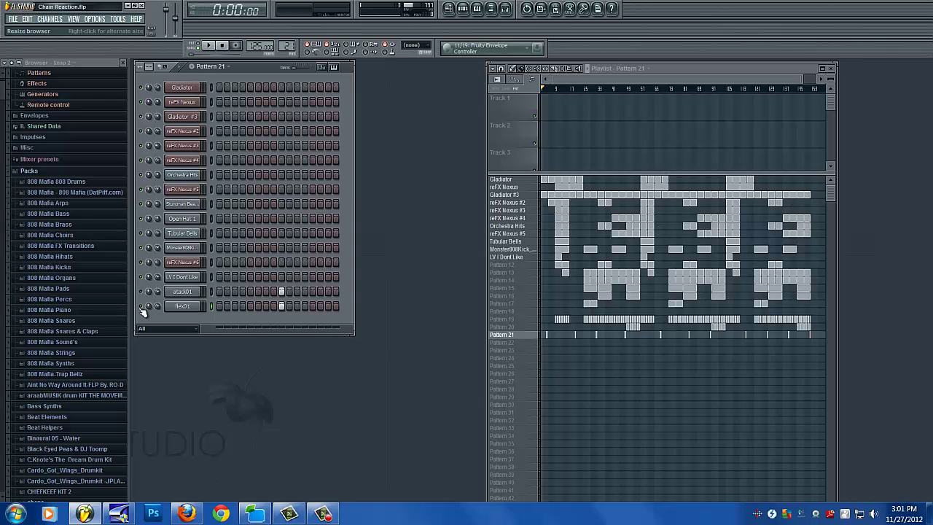
click(179, 293)
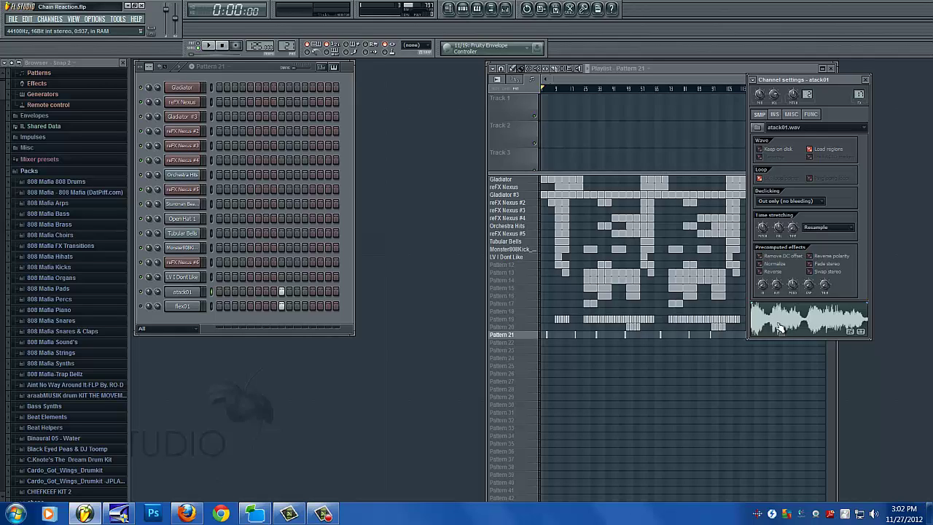
Check Fruity Delay 2 in the mixer, then close atack01's channel settings and the mixer (F9).
click(191, 293)
click(191, 294)
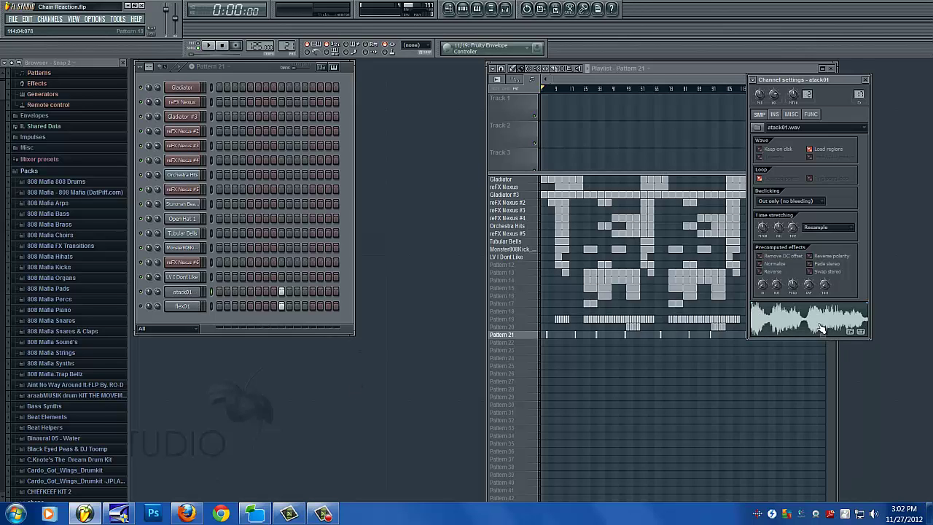
click(506, 10)
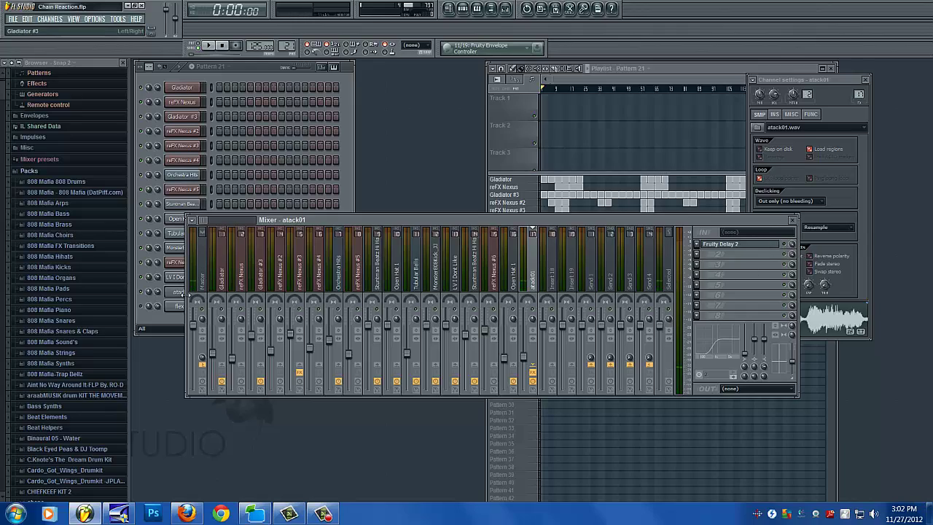
click(183, 296)
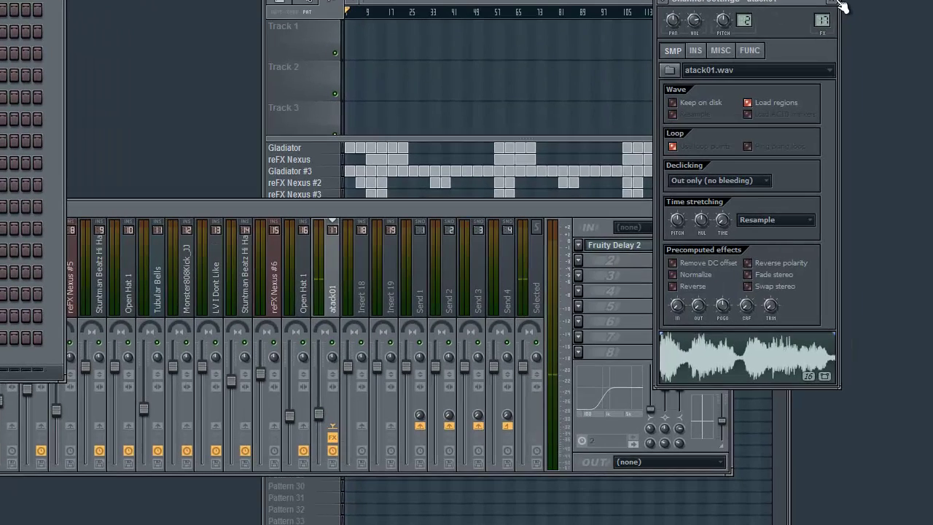
click(843, 25)
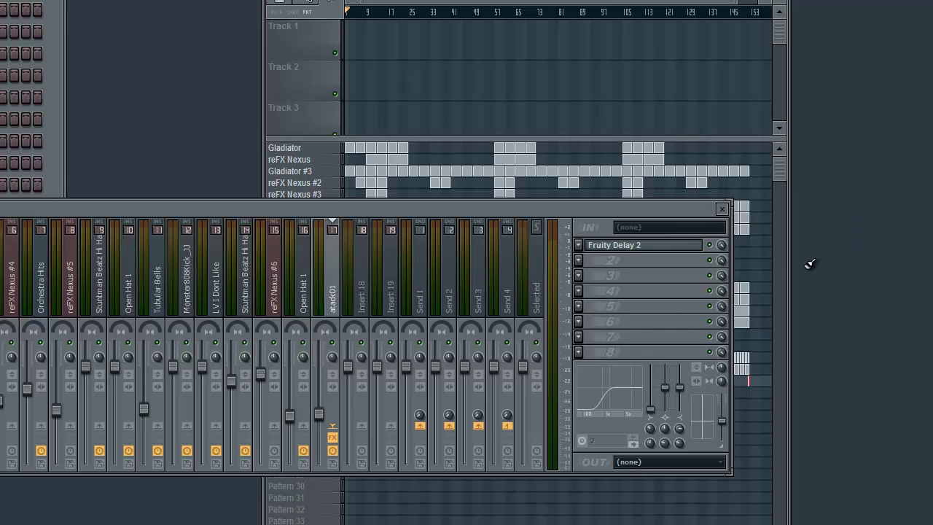
key(F9)
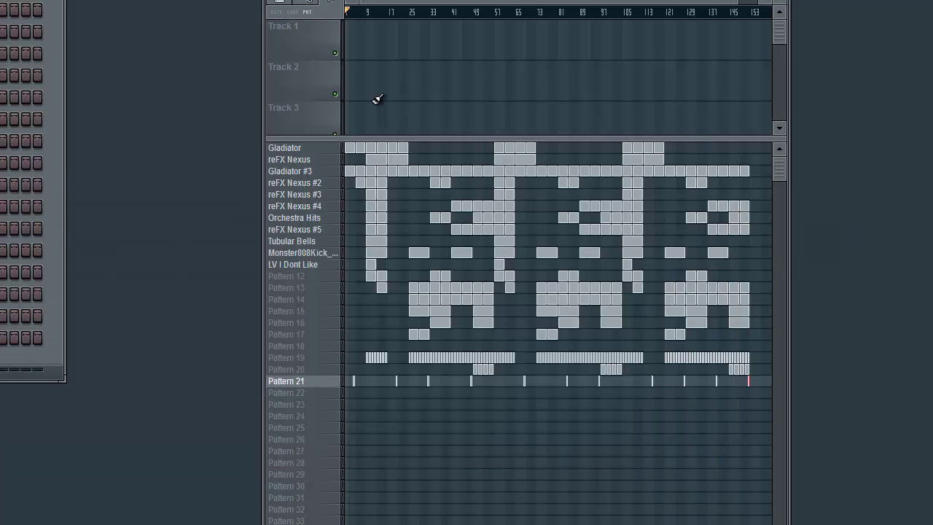